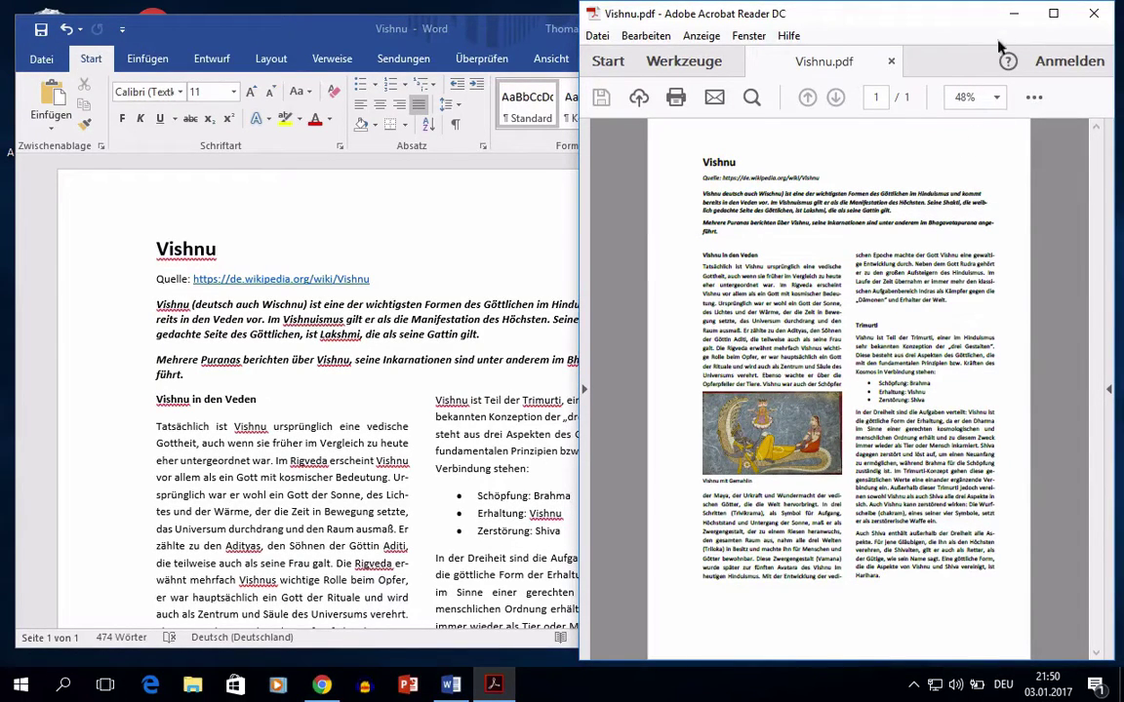
Minimize Acrobat Reader so the Wikipedia Vishnu article in Chrome comes to the front.
click(1012, 16)
click(882, 256)
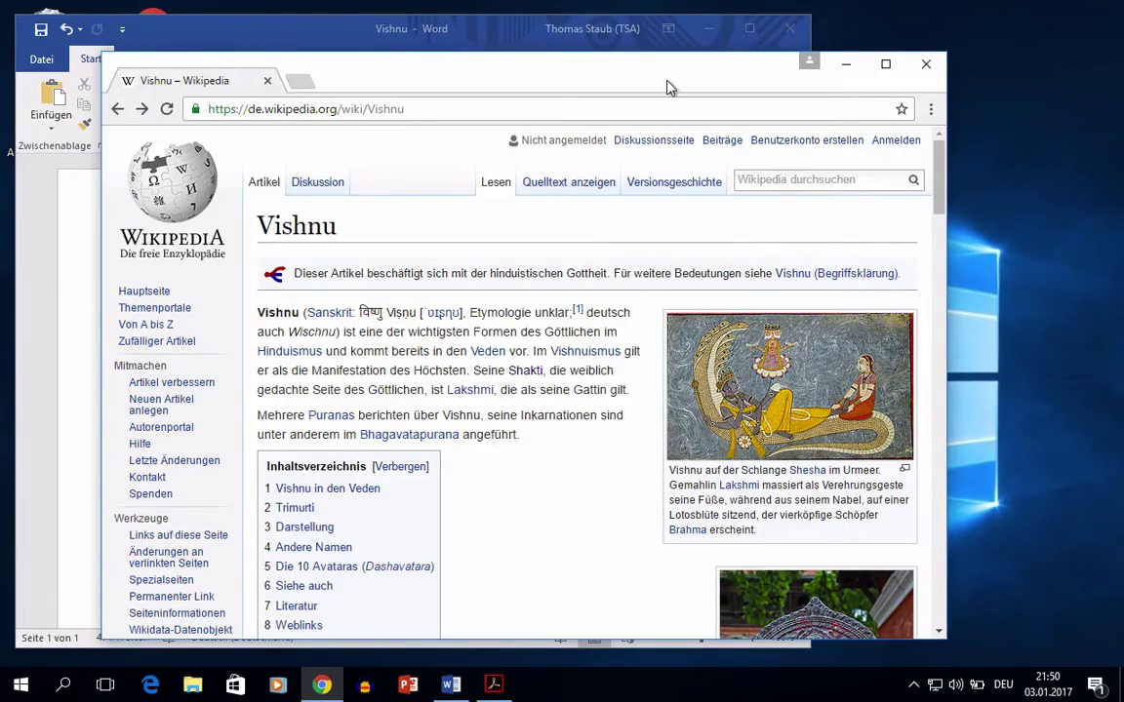
Move the Chrome window higher and open the Vishnu painting in Wikipedia's media viewer.
drag(668, 86, 582, 45)
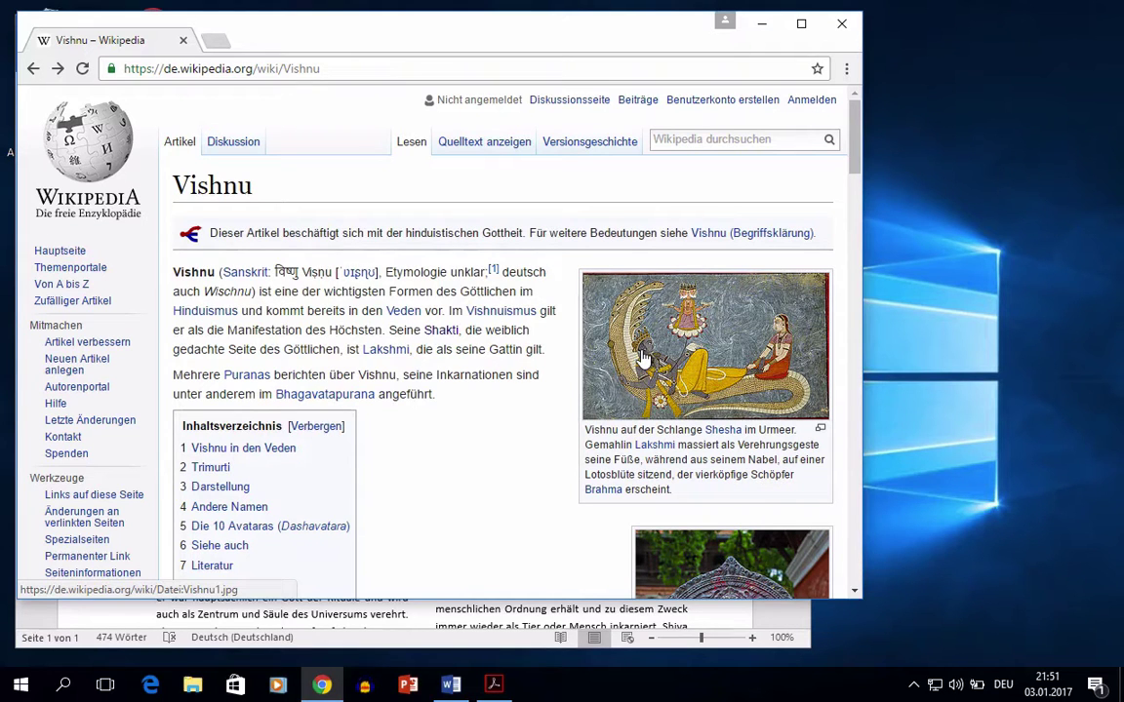
click(642, 356)
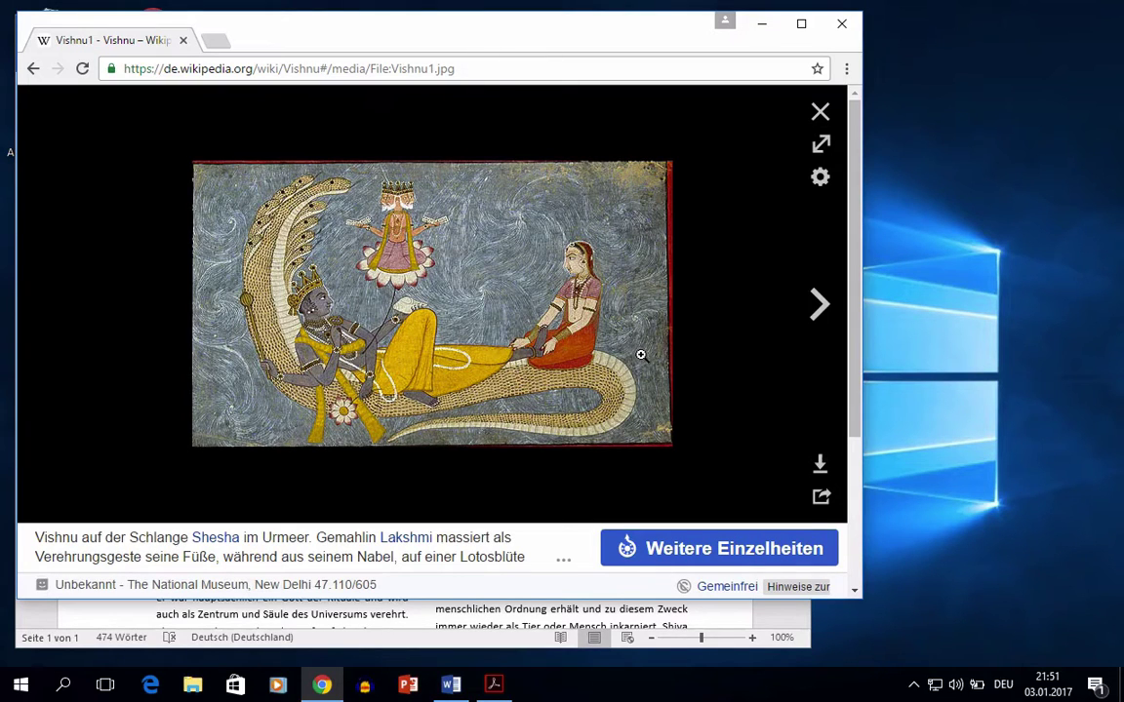
Copy the Vishnu painting with Bild kopieren and drag it onto the desktop as Vishnu1.
right_click(360, 322)
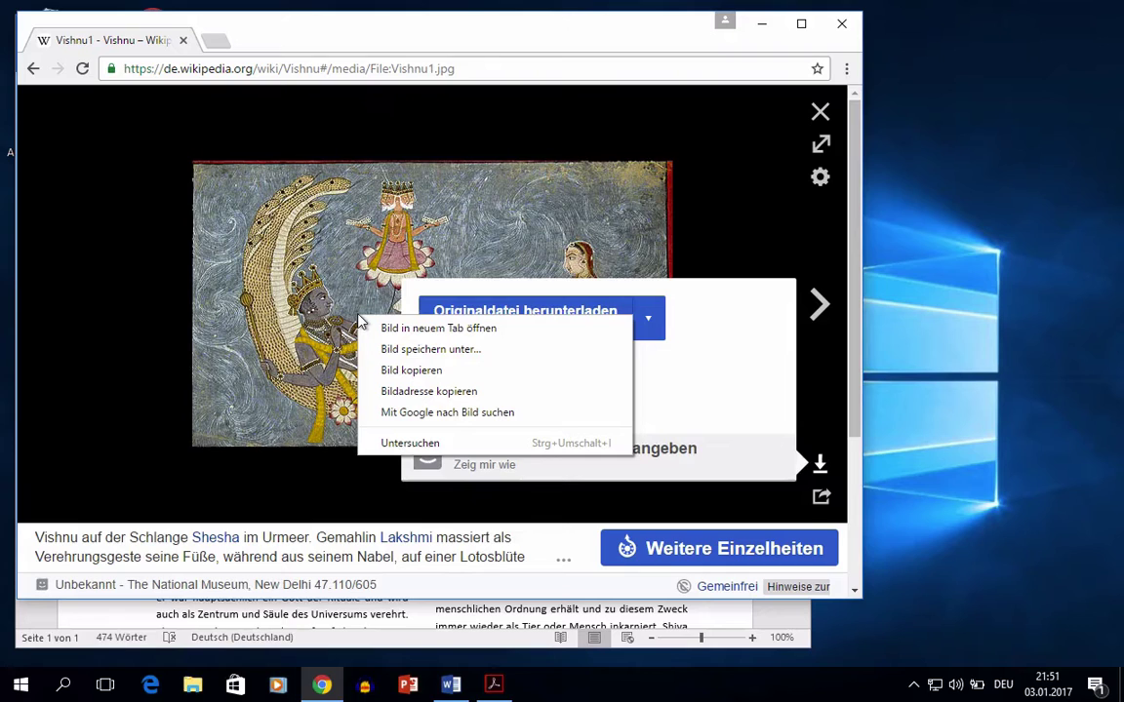
click(386, 372)
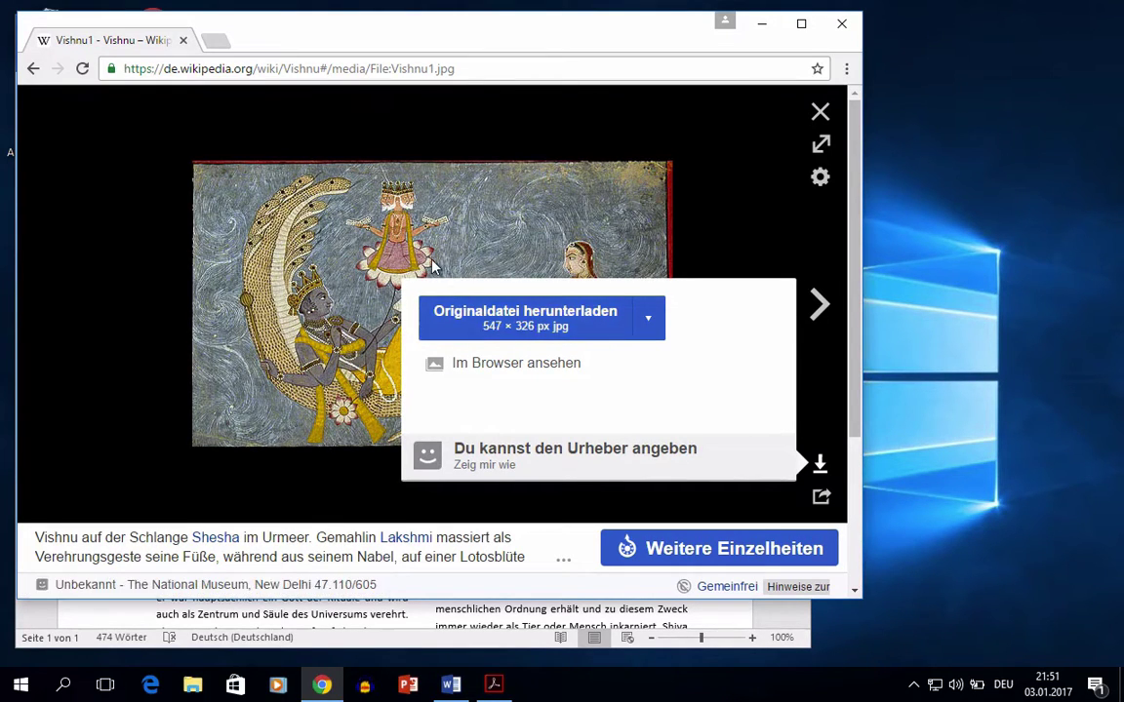
drag(432, 260, 986, 233)
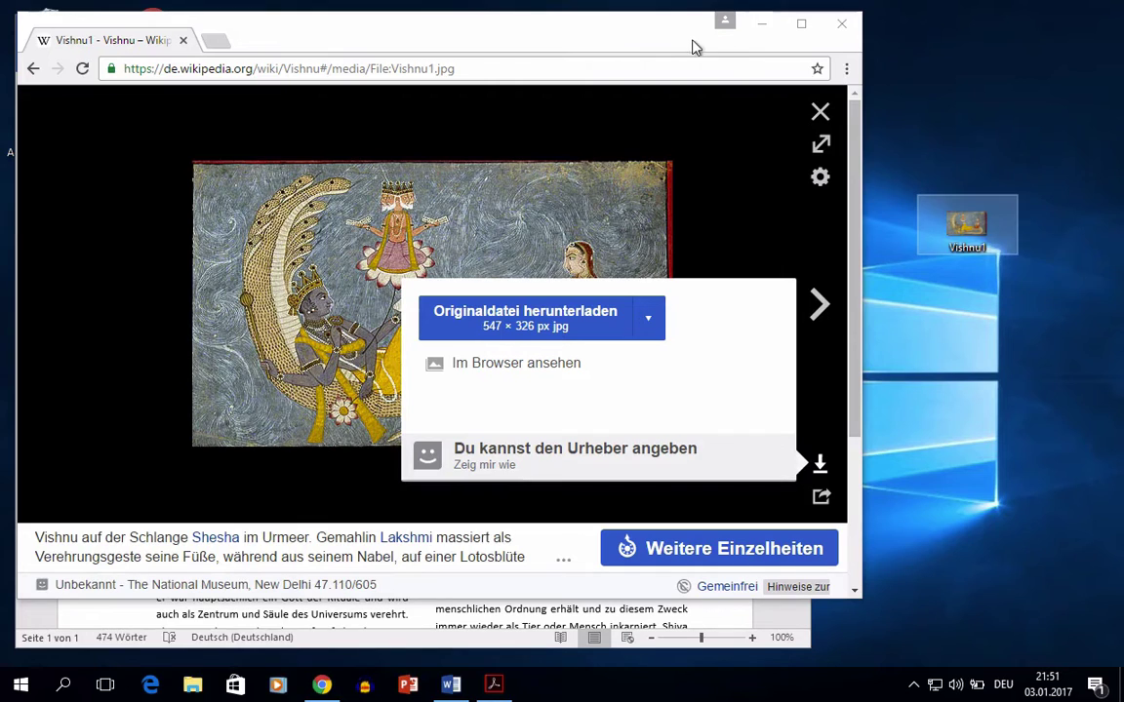
drag(639, 33, 641, 257)
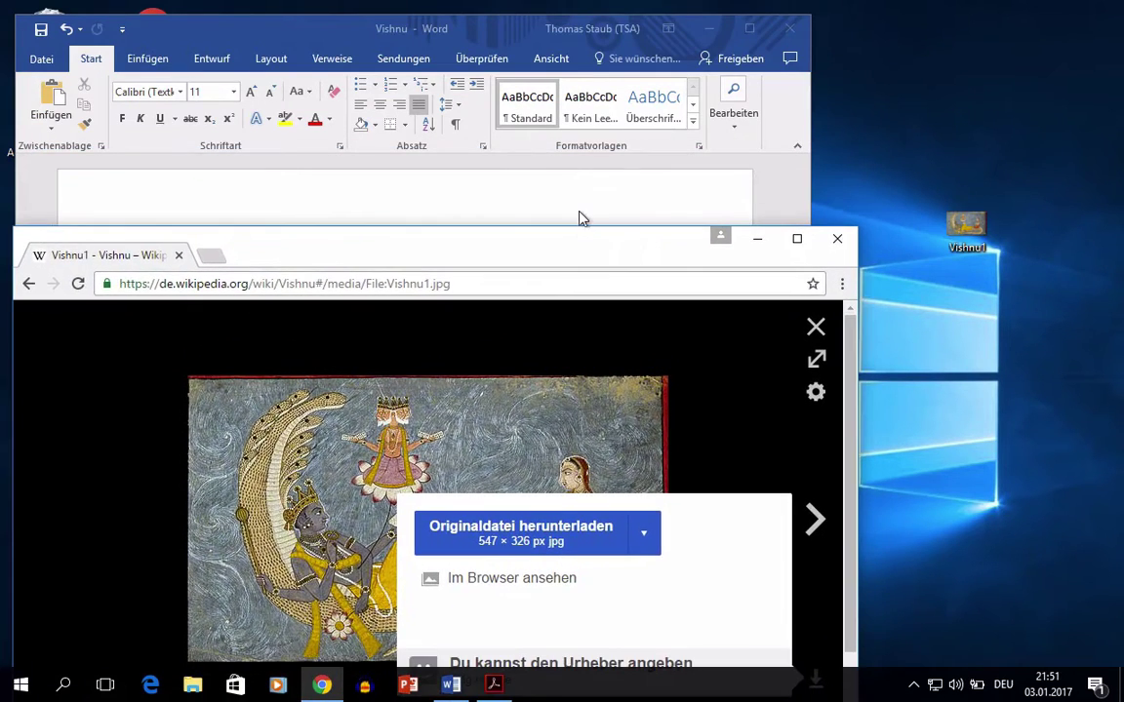
Paste the painting into Word before 'Tatsächlich' under the 'Vishnu in den Veden' heading.
click(580, 218)
click(255, 399)
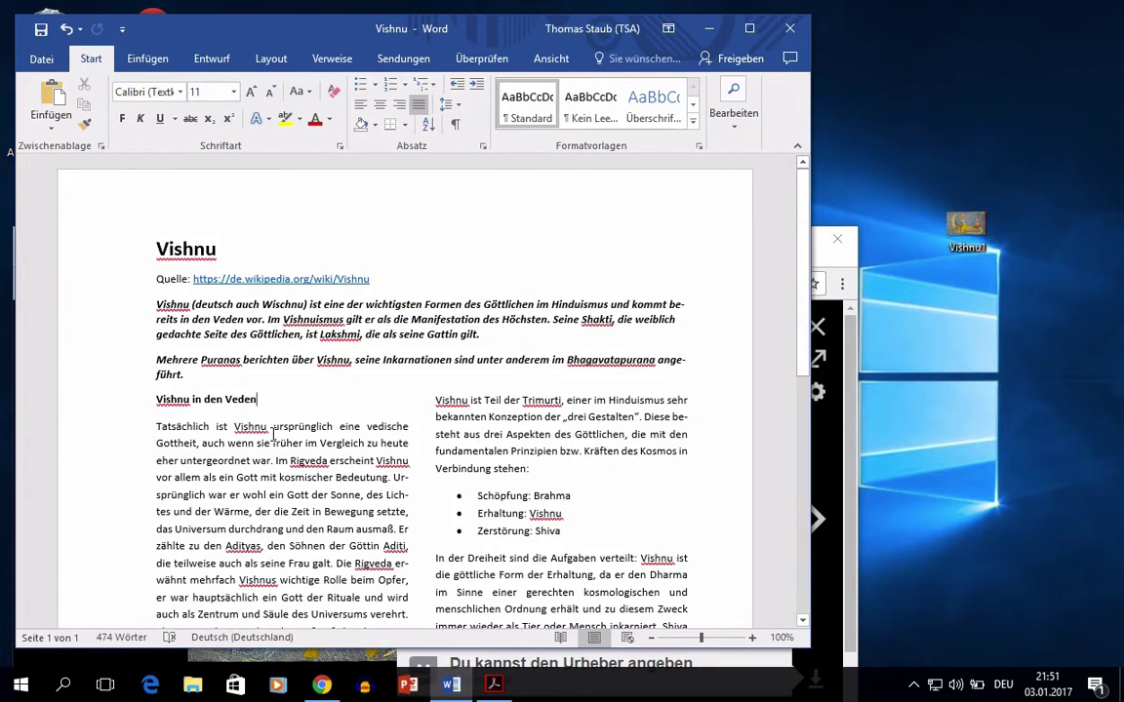
scroll(273, 436, down, 1)
click(156, 385)
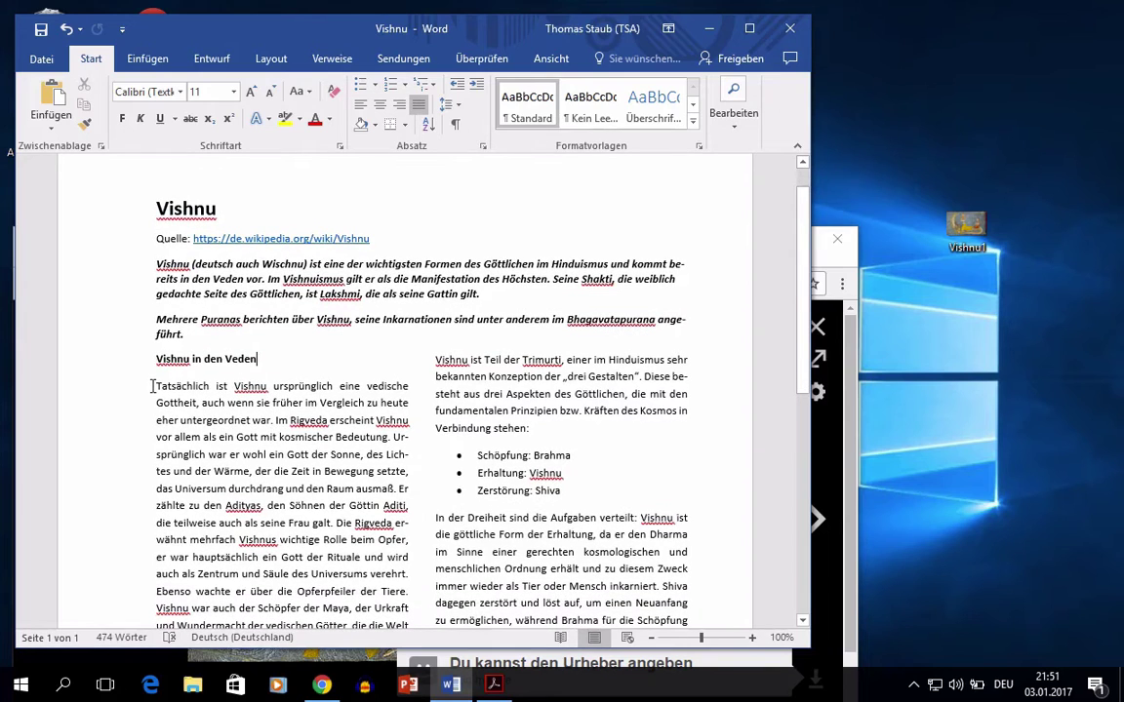
click(59, 98)
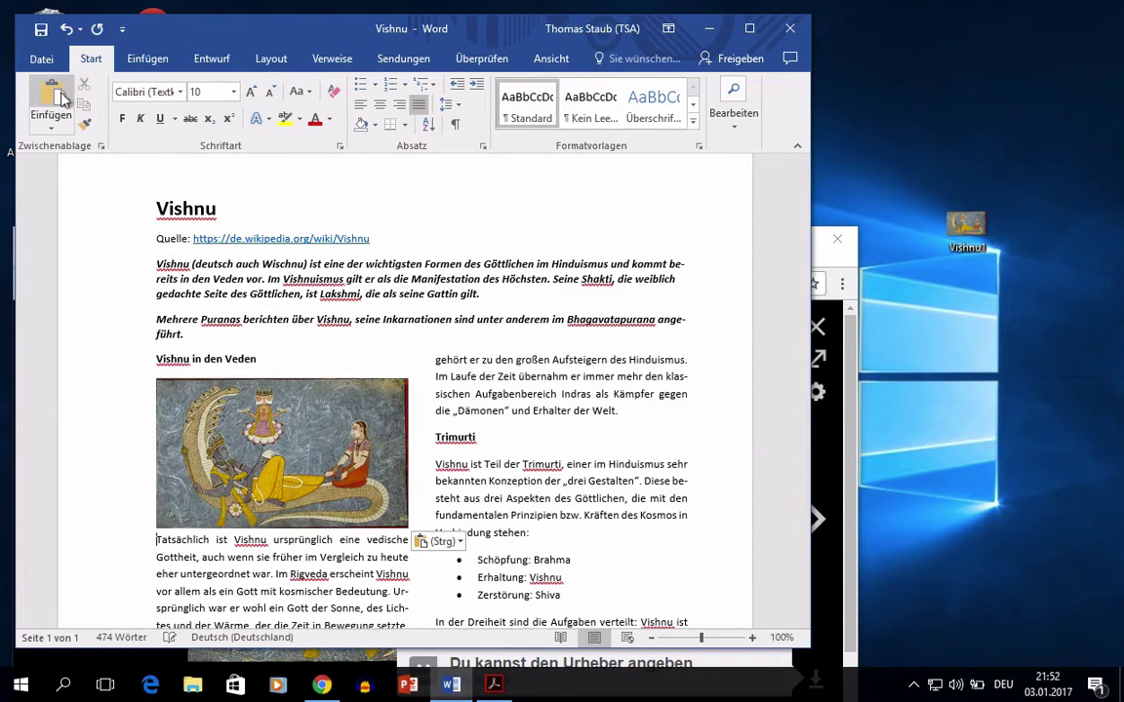
click(351, 445)
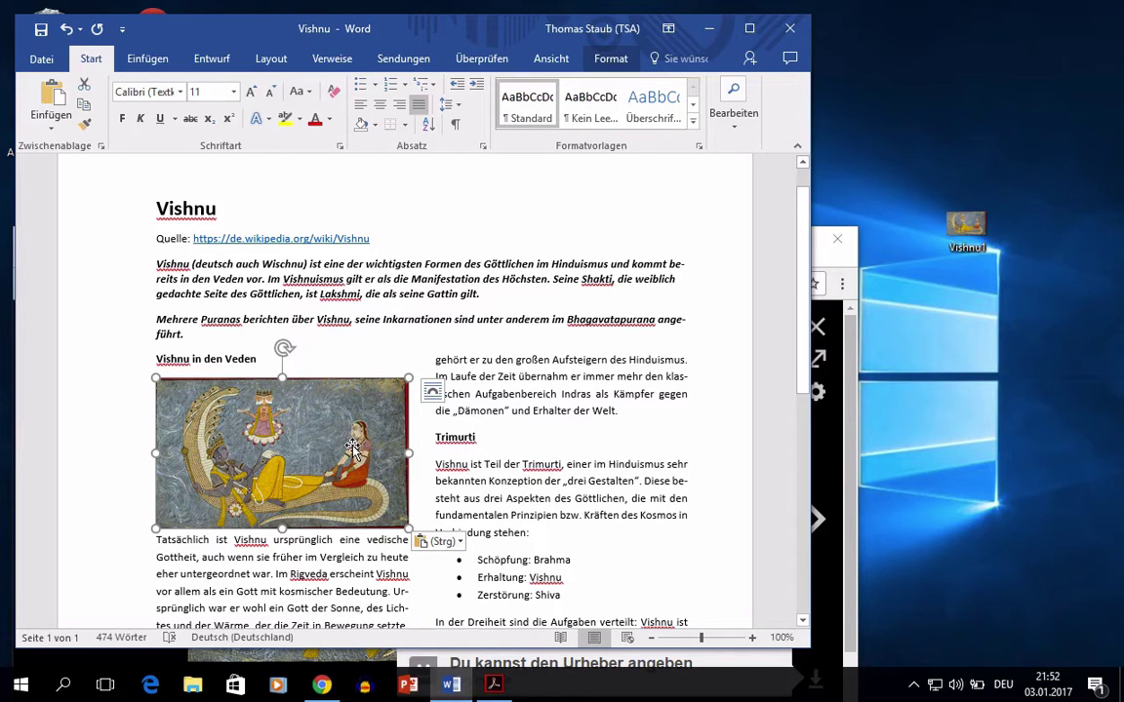
drag(351, 447, 337, 402)
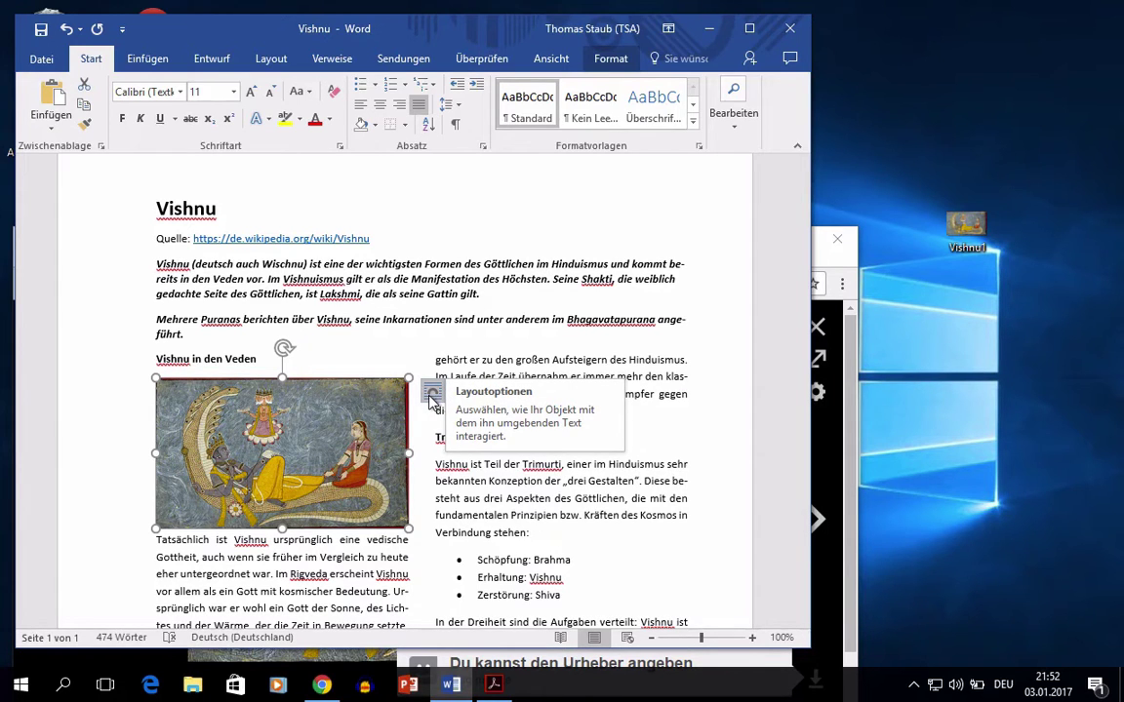
Set Quadrat text wrapping, then move the painting down the left column and enlarge it to column width.
click(432, 395)
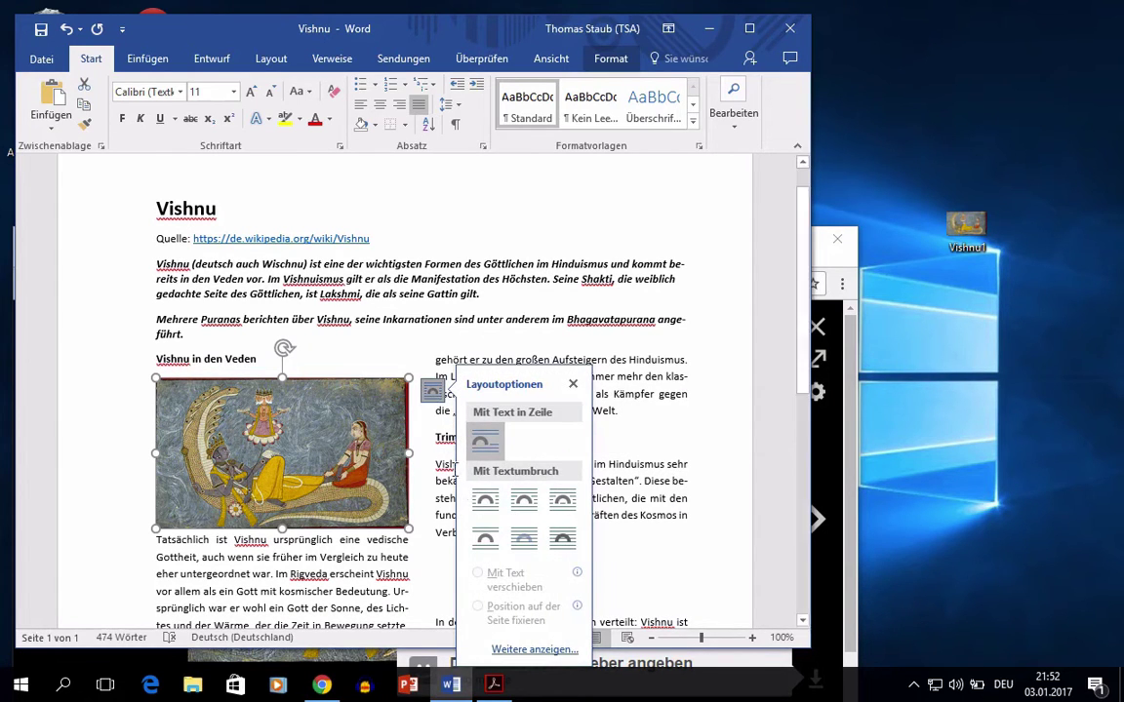
click(485, 503)
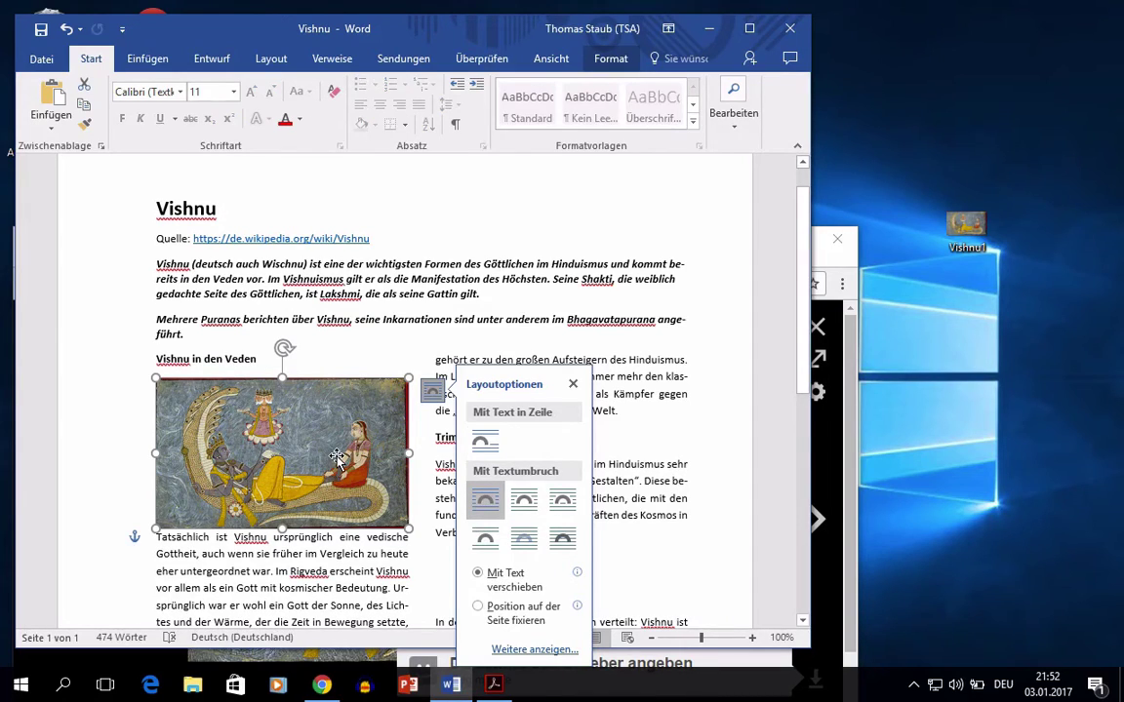
mouse_move(338, 486)
mouse_down()
mouse_move(417, 541)
mouse_move(495, 472)
mouse_up()
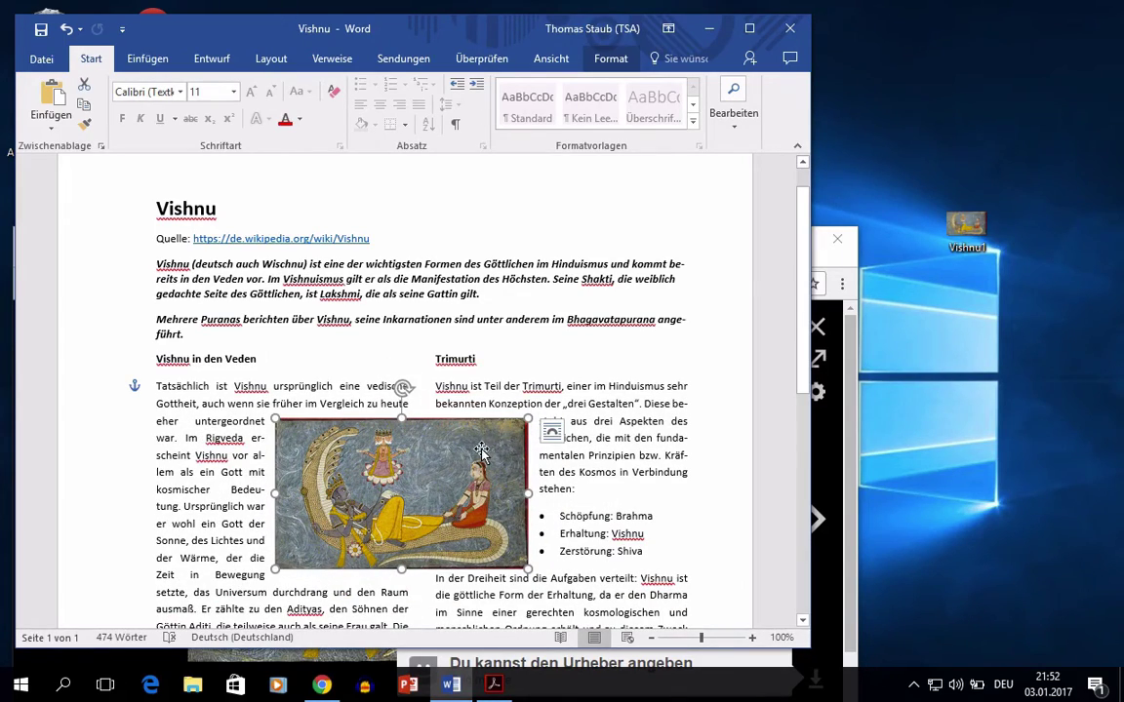
mouse_move(495, 472)
mouse_down()
mouse_move(595, 446)
mouse_move(358, 495)
mouse_up()
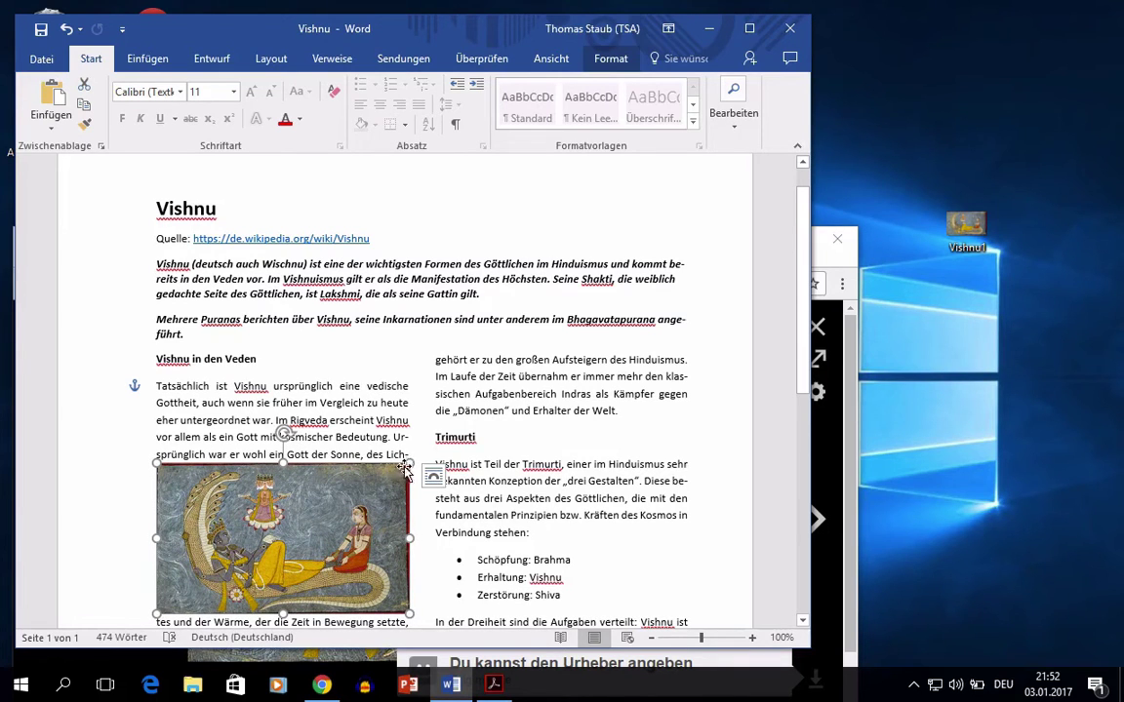
drag(408, 462, 412, 459)
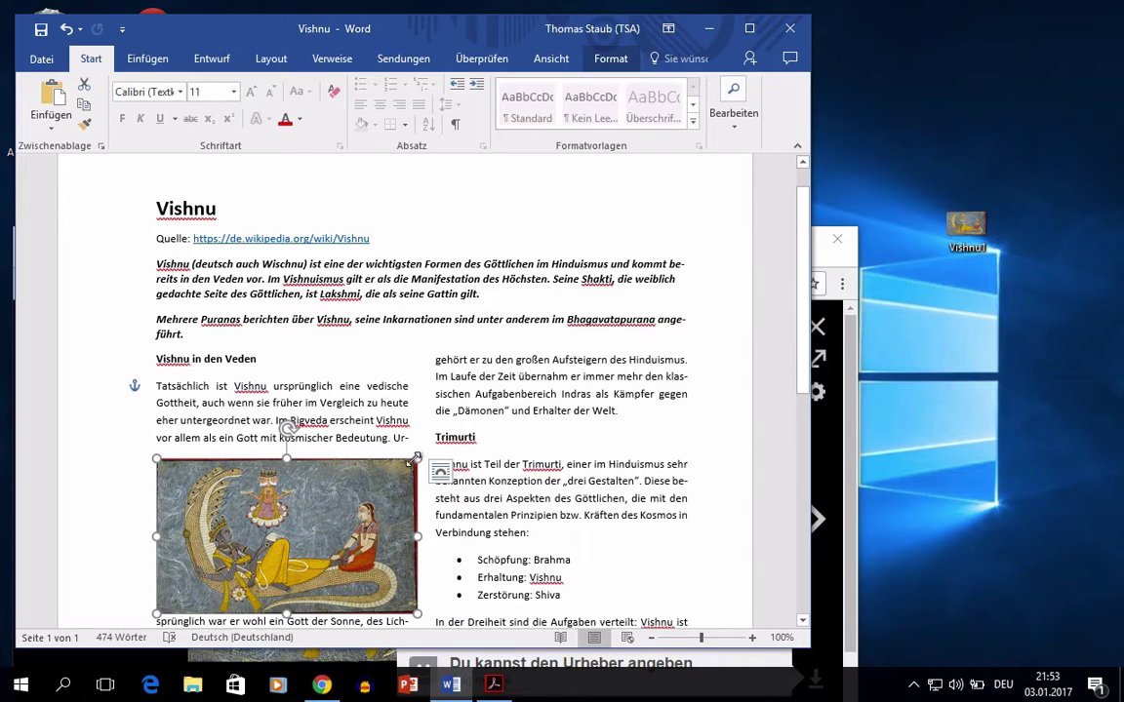
Maximize Word and use Zuschneiden to trim the painting's right edge and top to 7.59 × 4.45 cm.
double_click(366, 500)
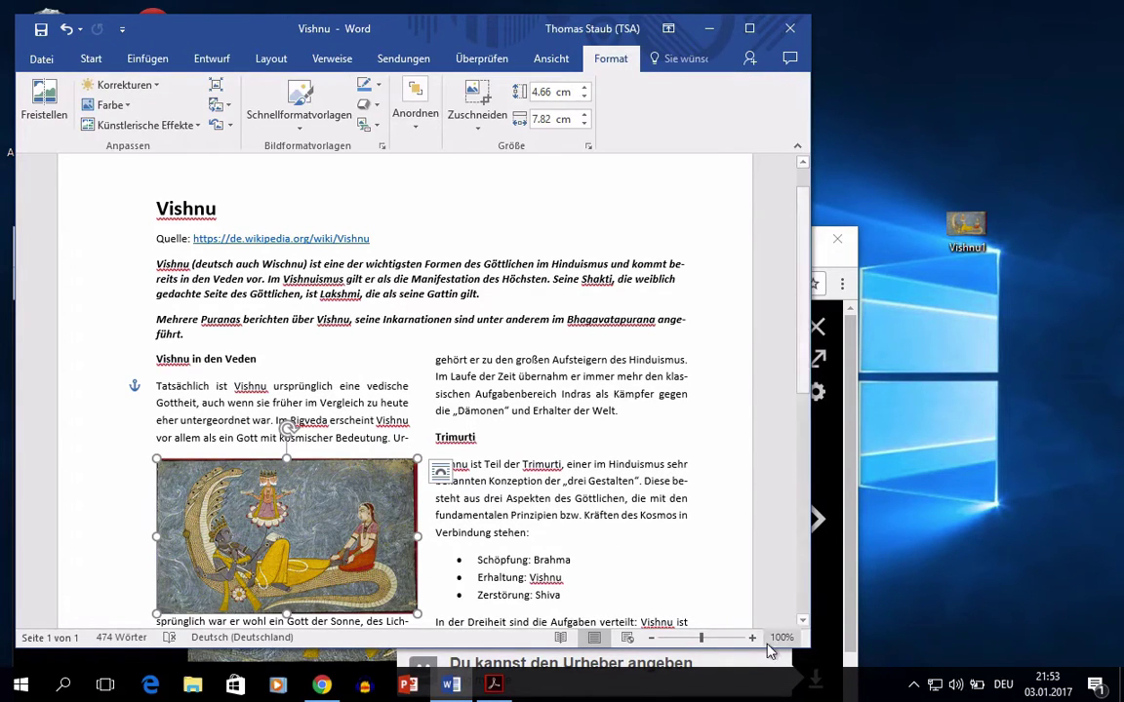
click(749, 28)
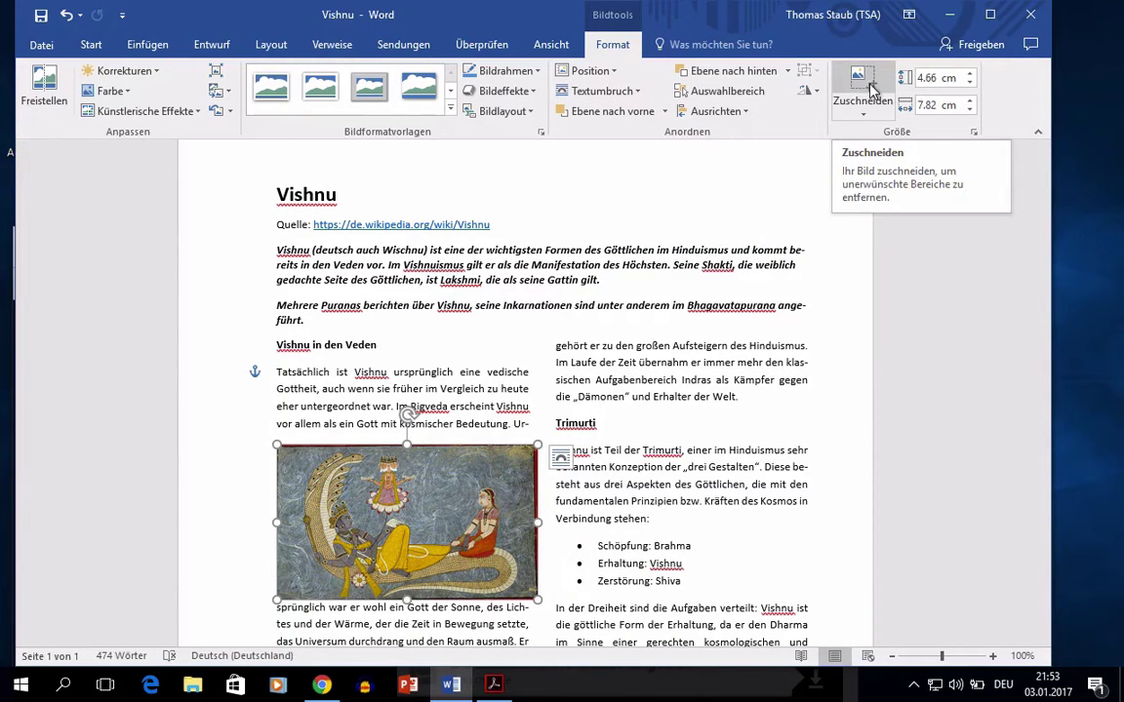
click(861, 92)
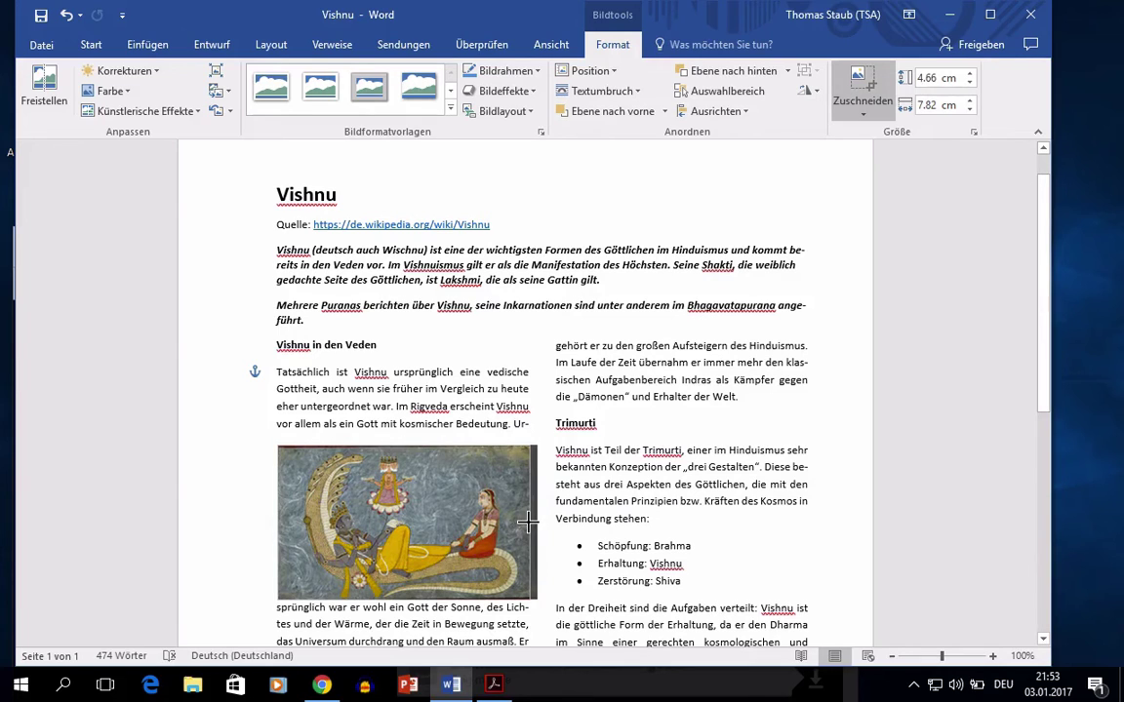
drag(527, 523, 527, 523)
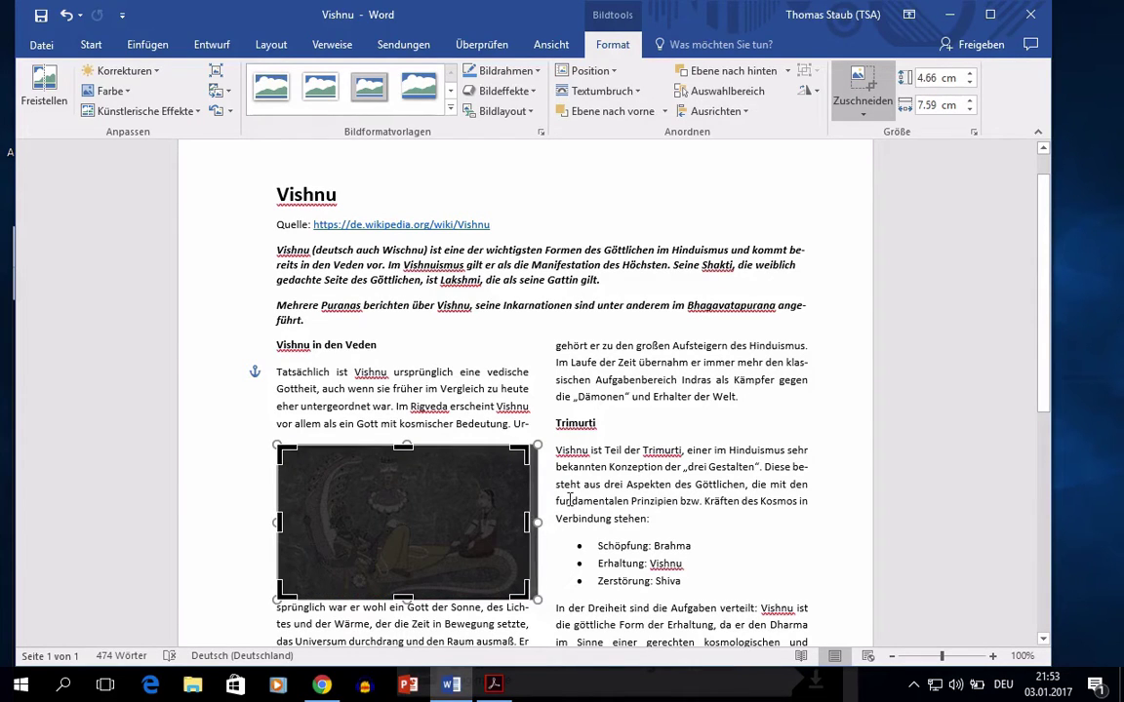
click(368, 403)
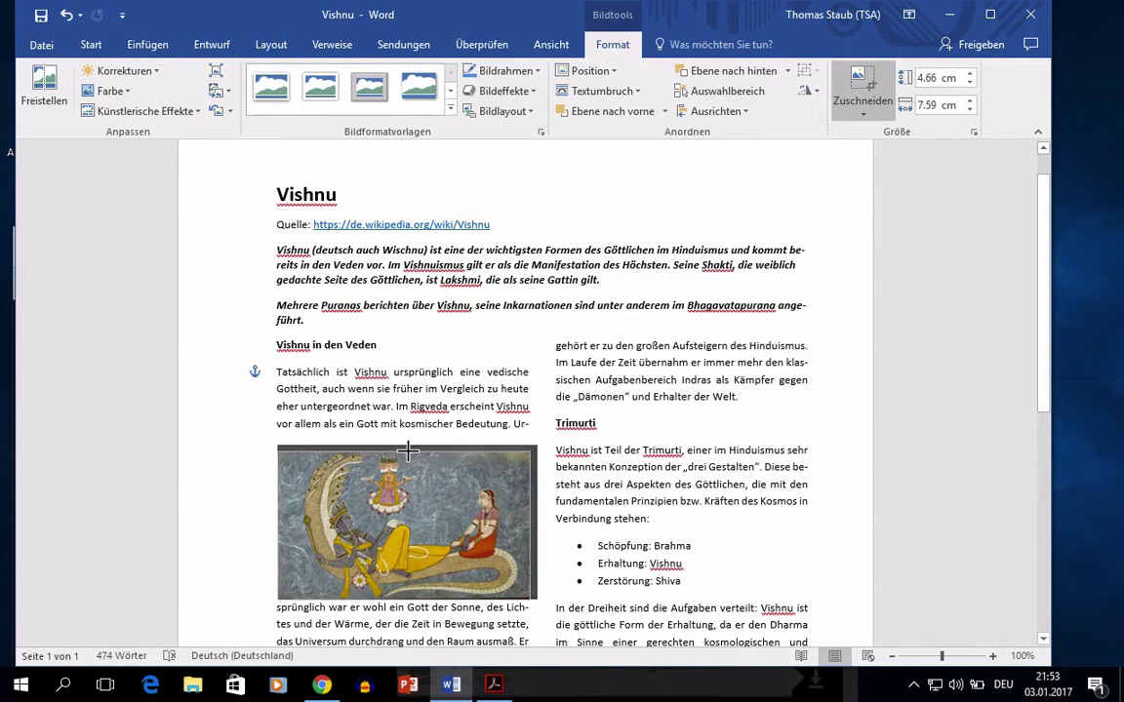
drag(407, 451, 407, 458)
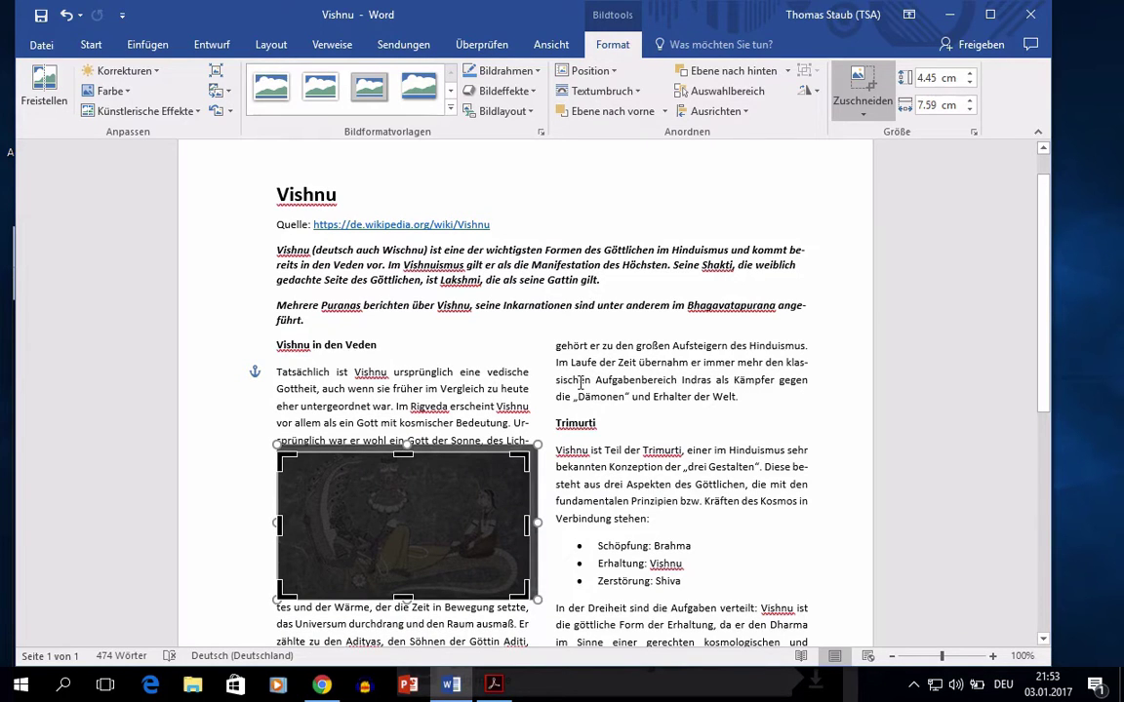
click(628, 401)
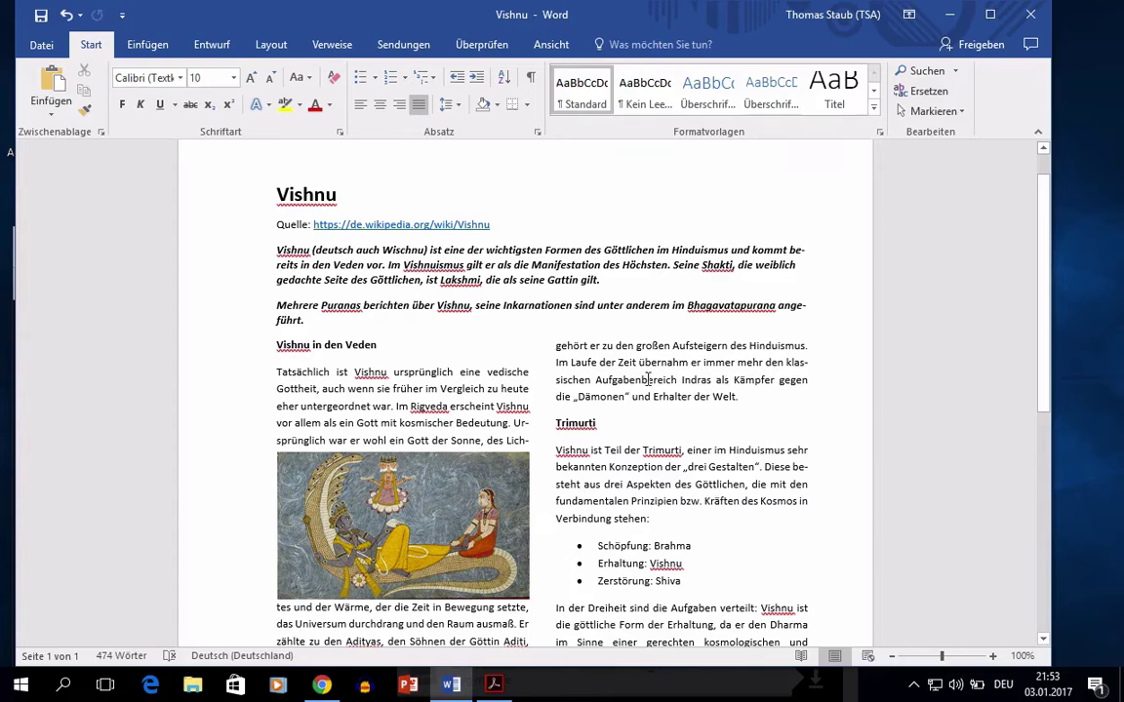
Browse the Zuschneiden options Auf Form zuschneiden and Seitenverhältnis without applying any.
click(380, 512)
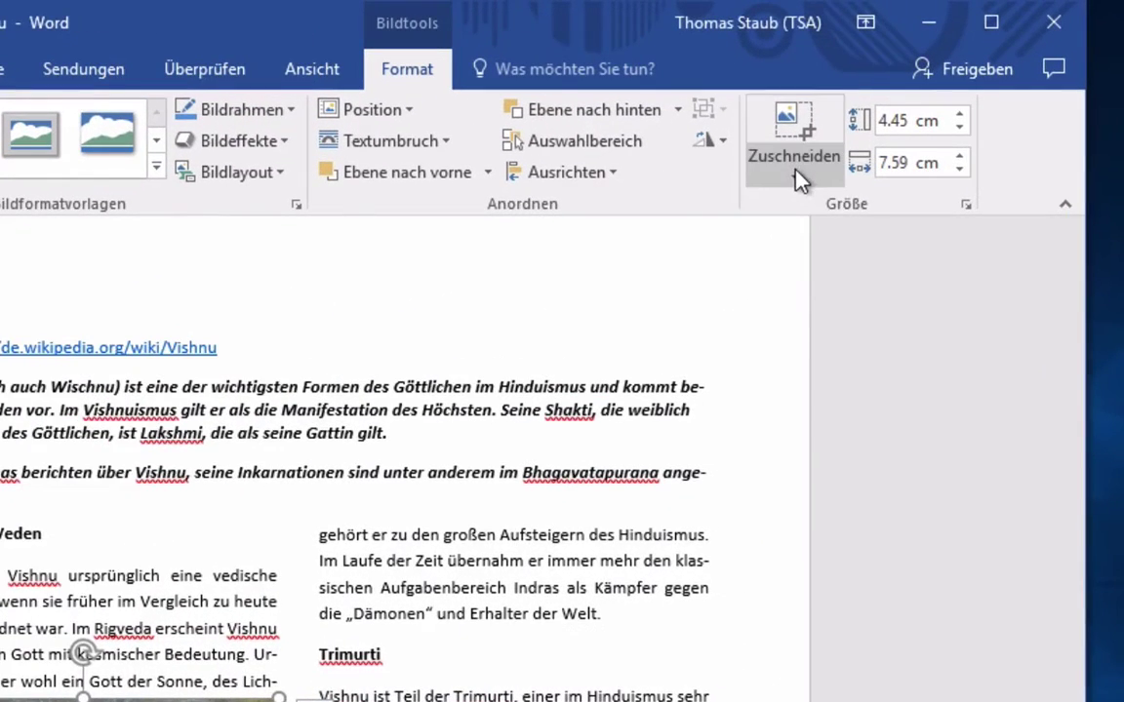
click(863, 116)
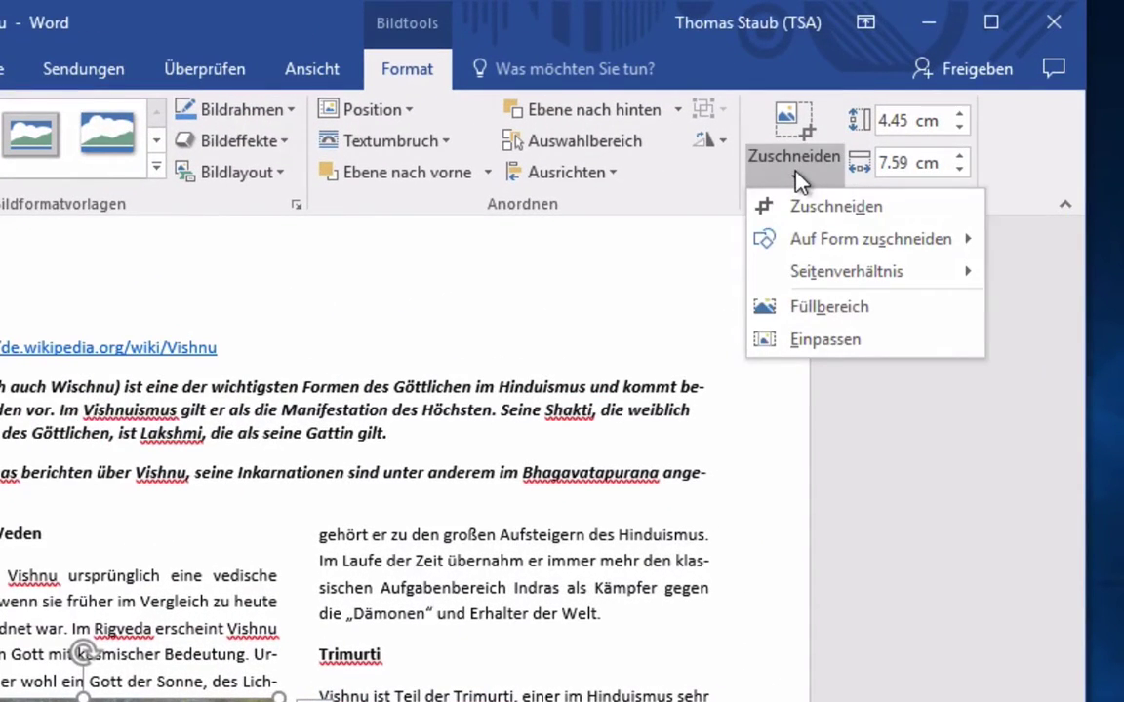
mouse_move(806, 241)
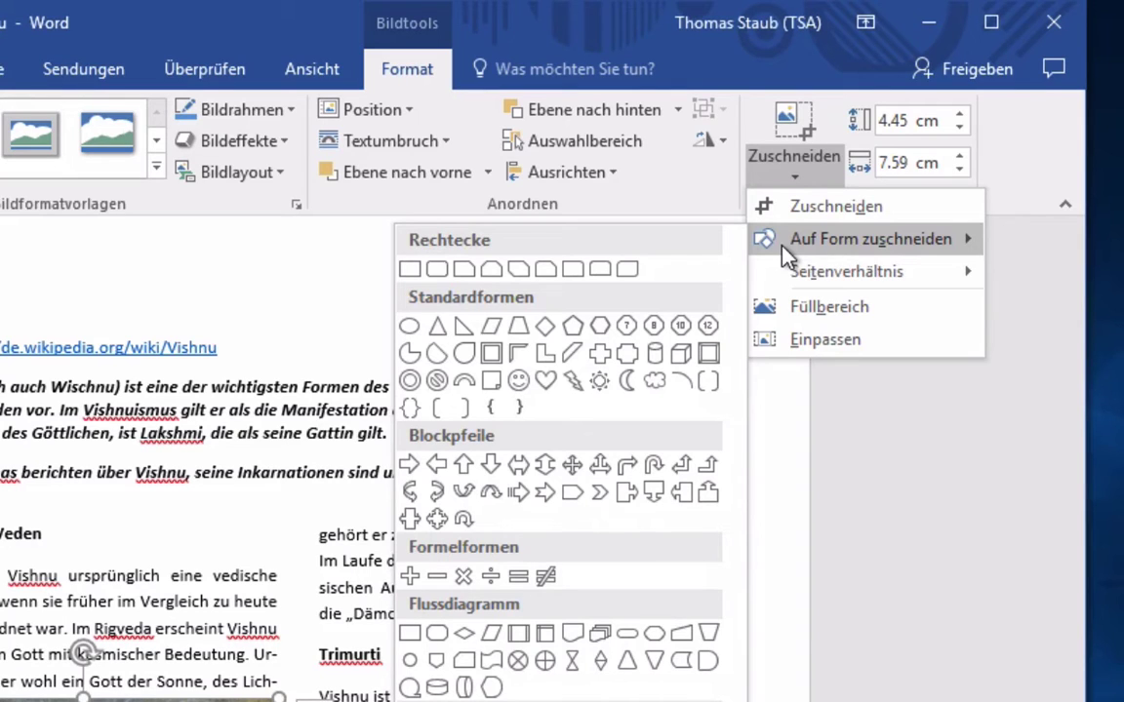
mouse_move(800, 273)
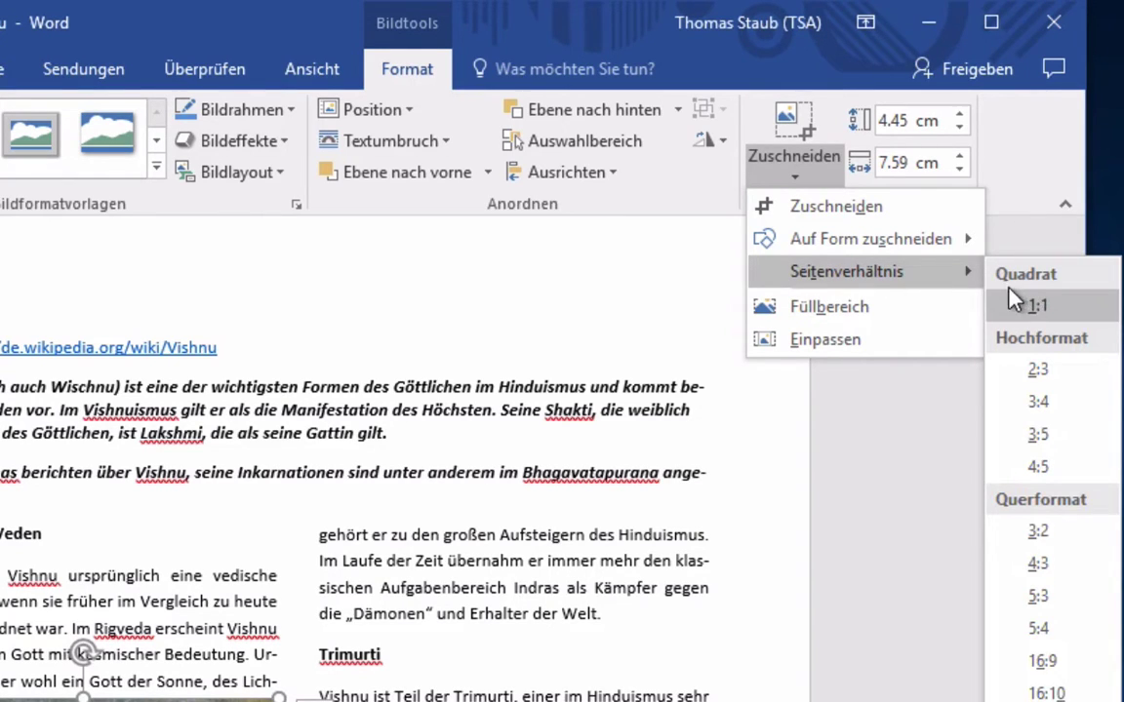
click(798, 337)
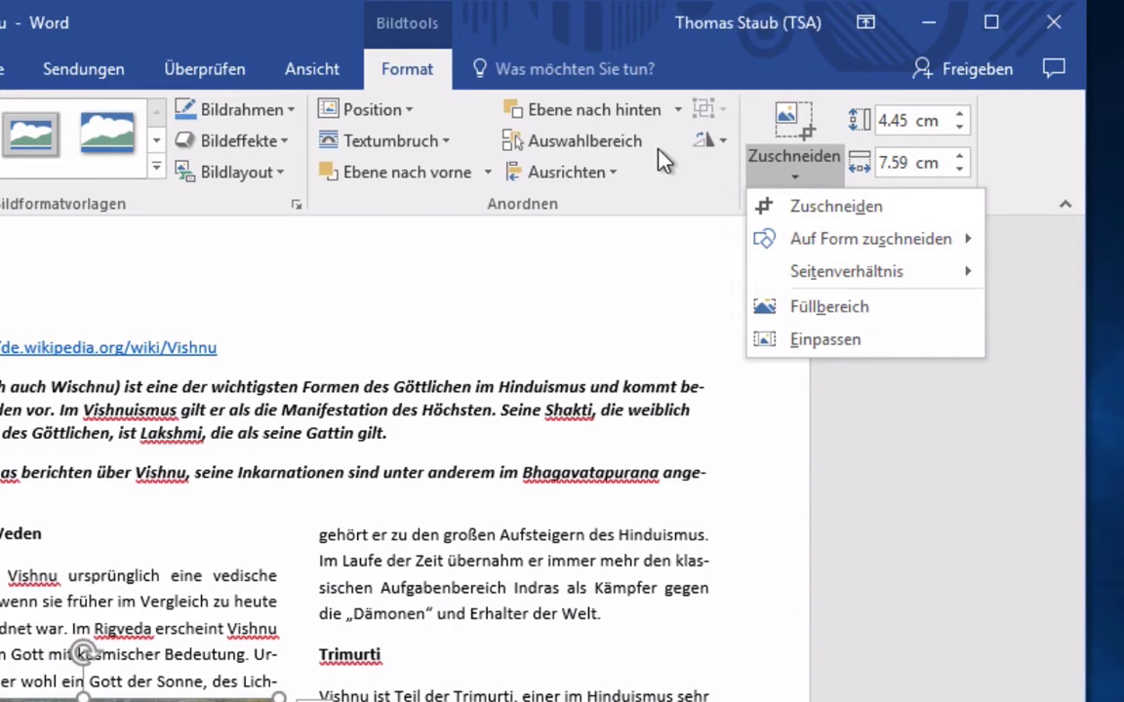
Review the Textumbruch wrap choices, then browse the Bildeffekte Schatten and Voreinstellung presets.
click(446, 145)
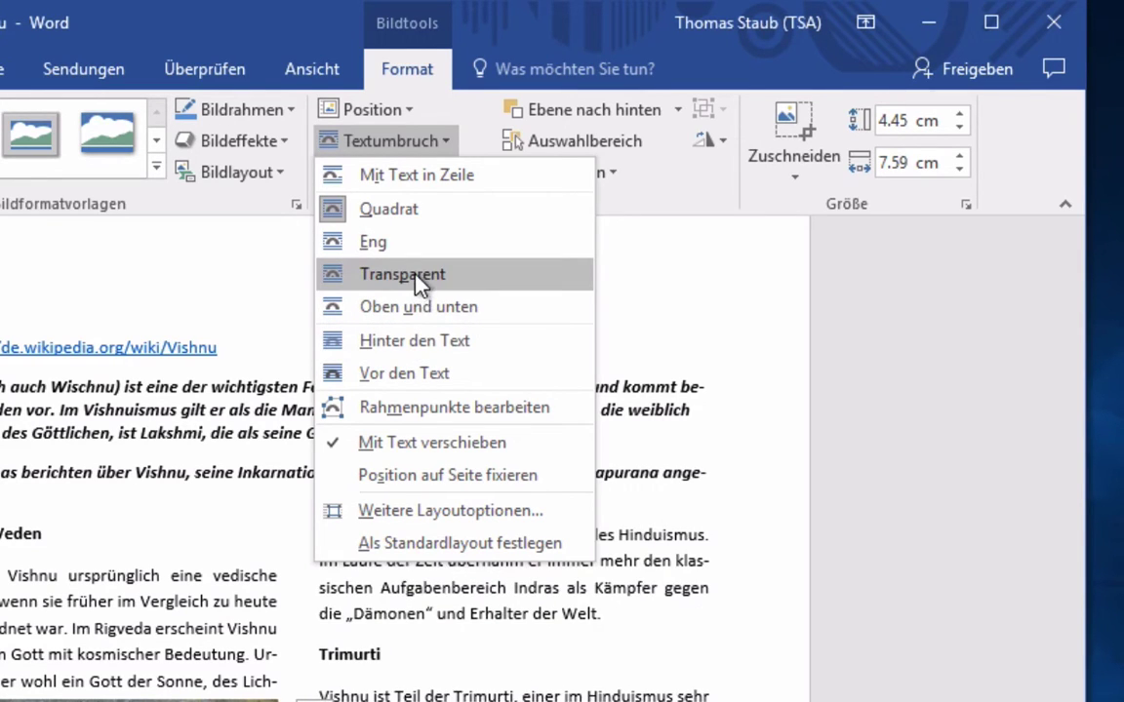
click(280, 146)
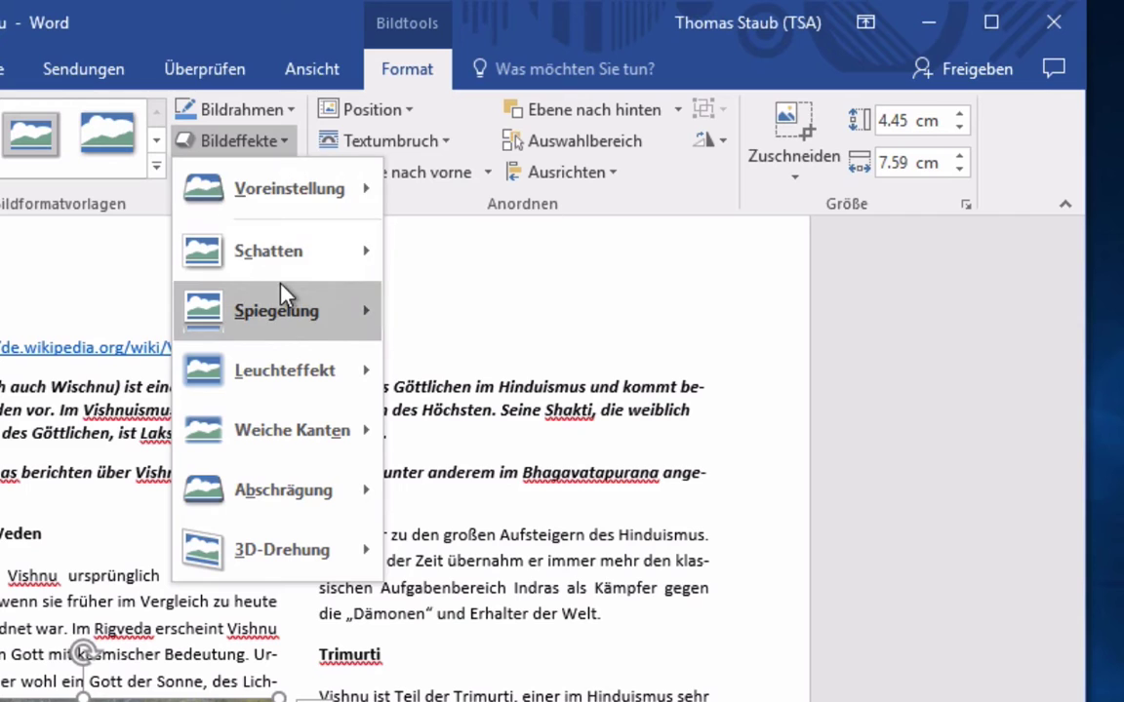
mouse_move(286, 274)
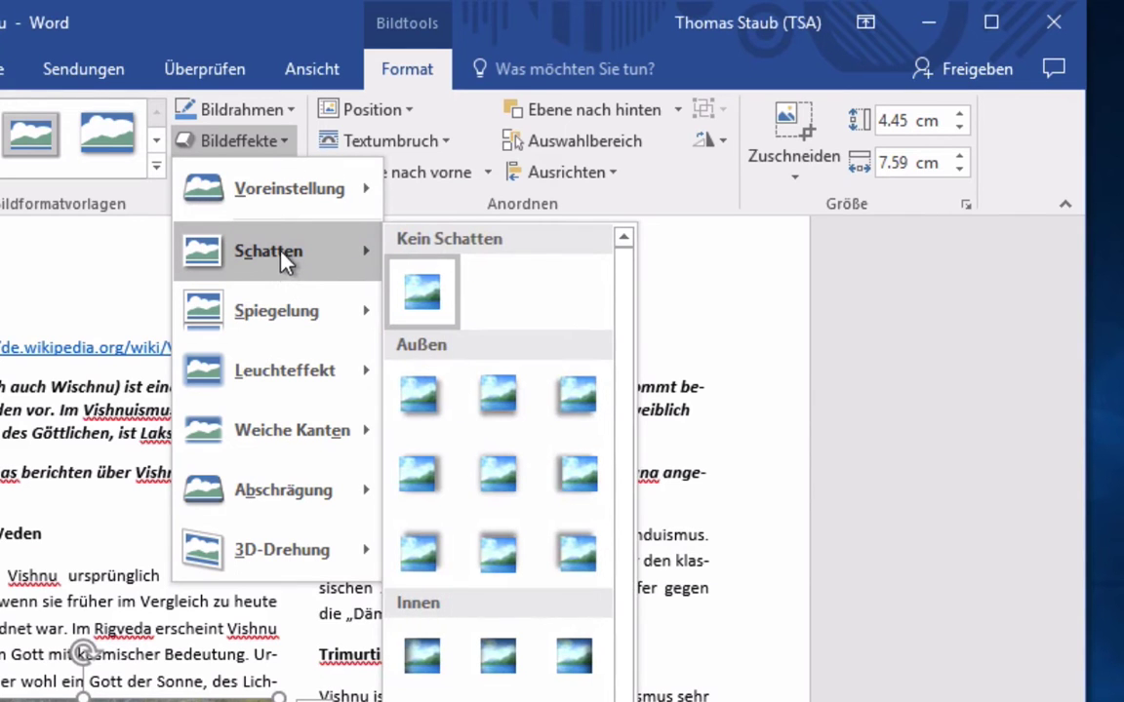
mouse_move(263, 189)
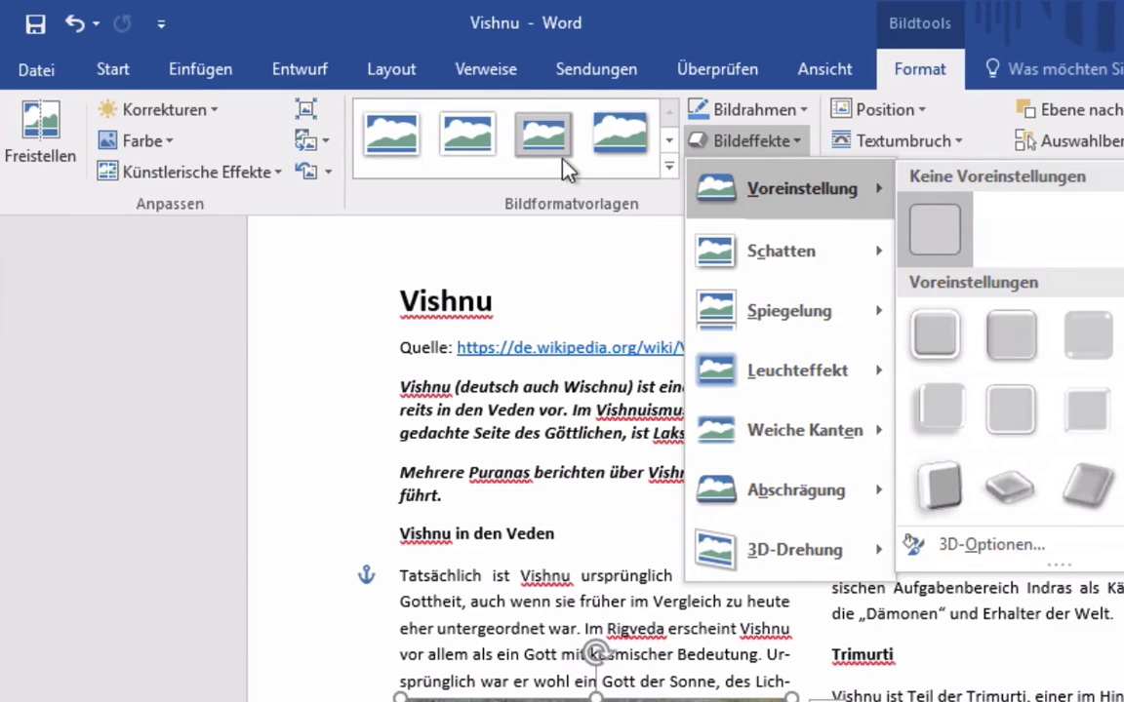
Close Bildeffekte, then preview and close the Korrekturen and Farbe galleries without applying changes.
click(566, 212)
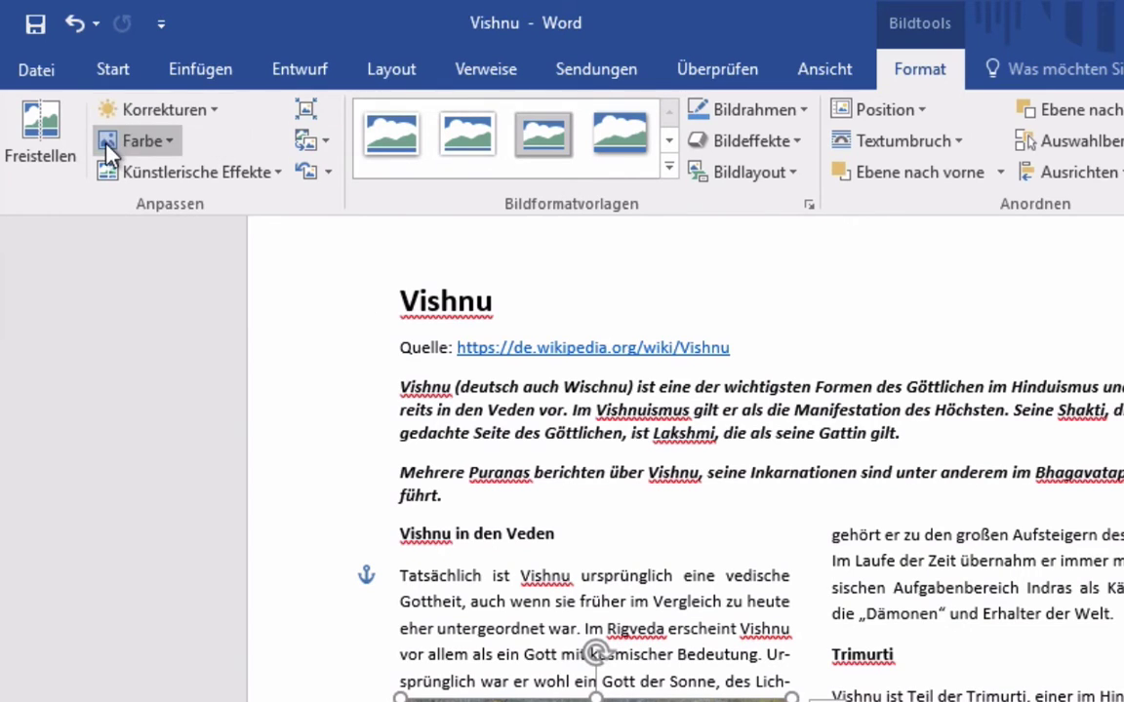
click(213, 113)
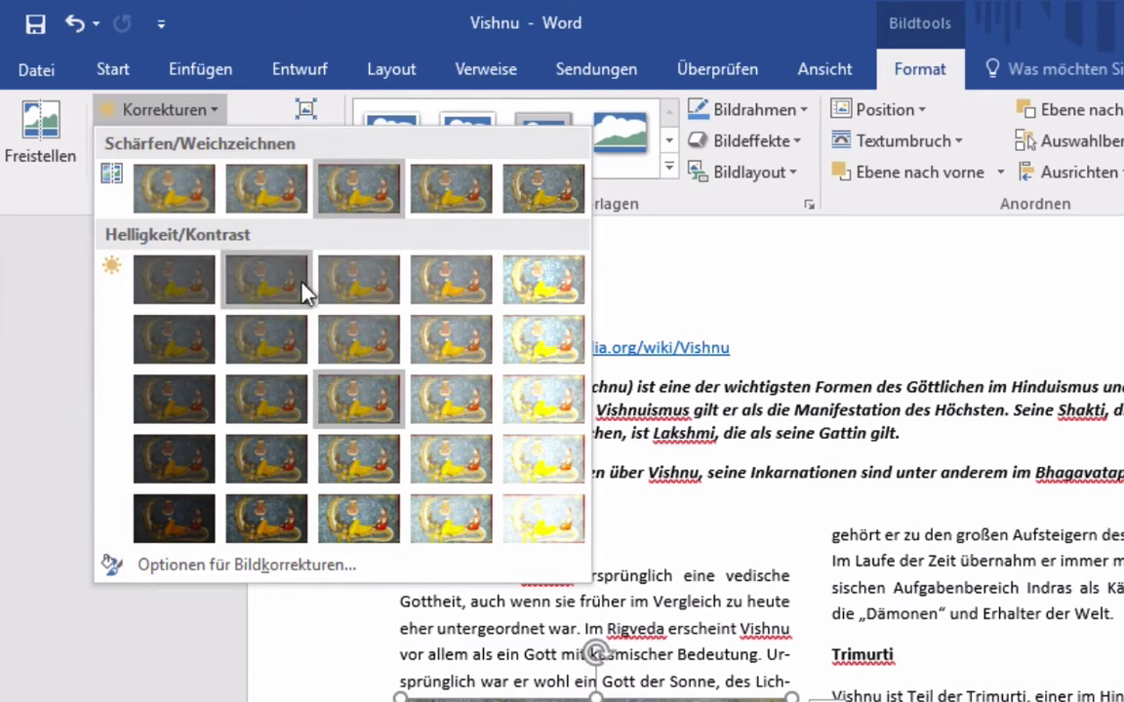
click(78, 199)
click(168, 139)
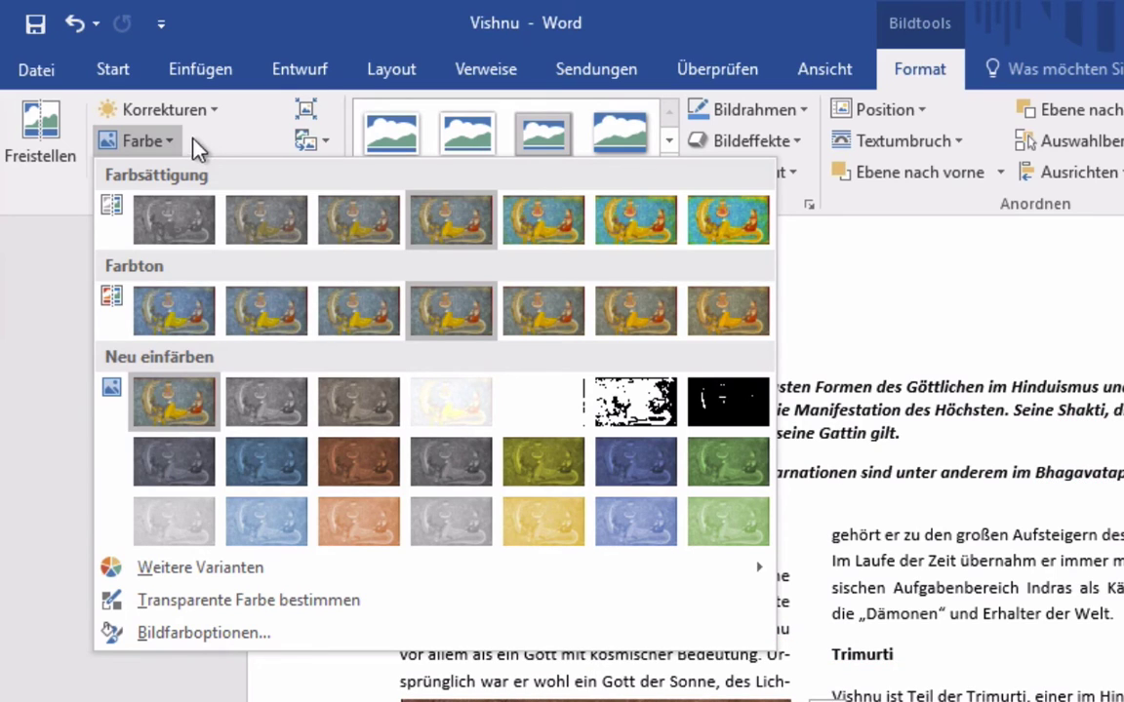
click(169, 141)
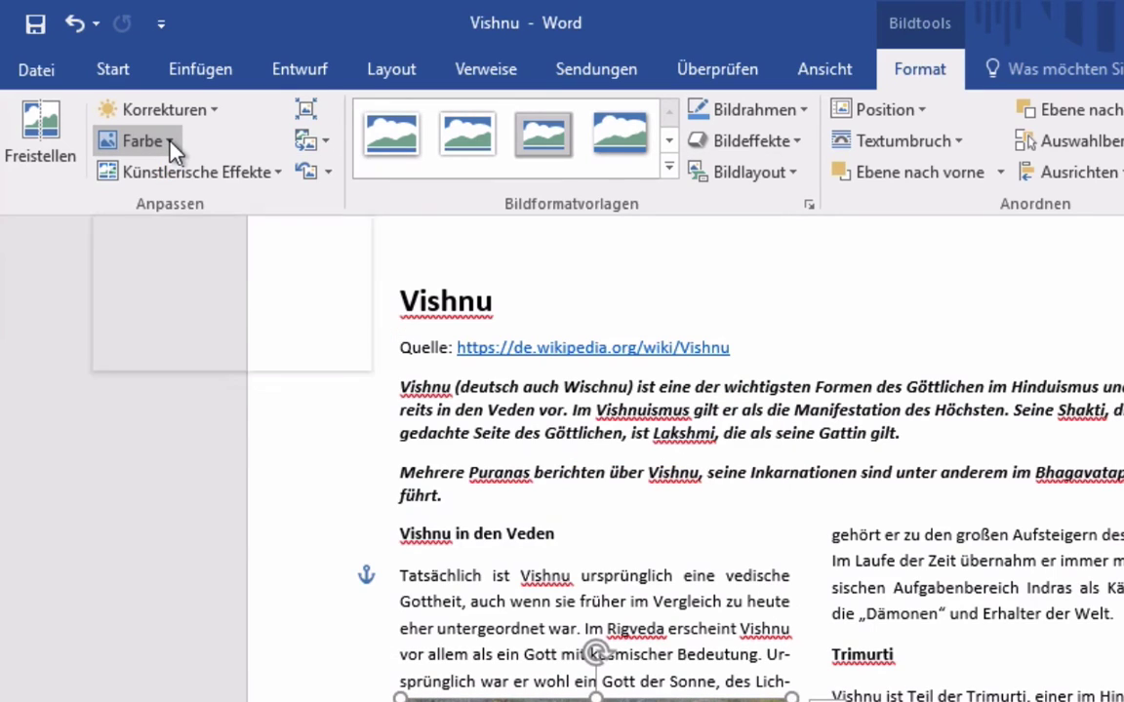